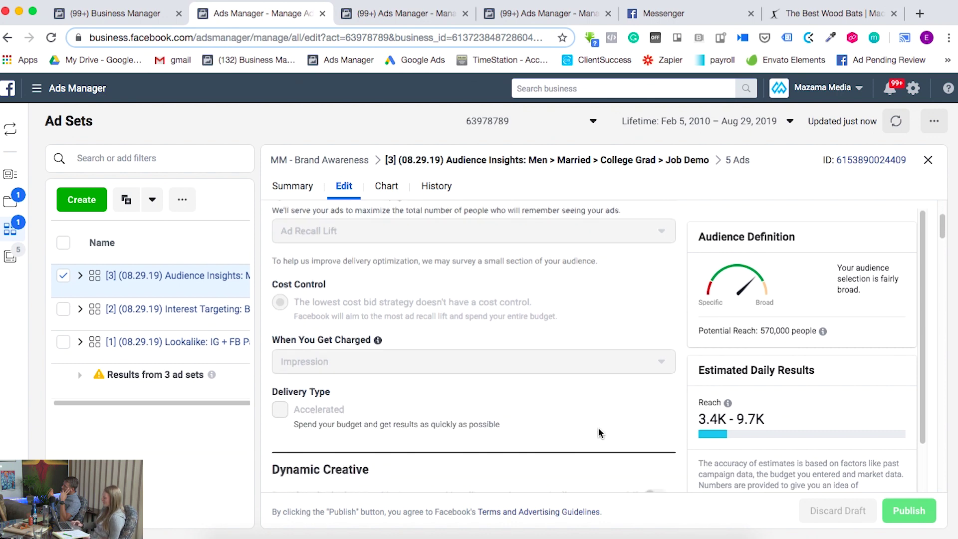
# Review the ad set's audience settings, from location, age and gender to the detailed targeting for relationship status, education level and work industries.
pyautogui.scroll(-8, 598, 428)
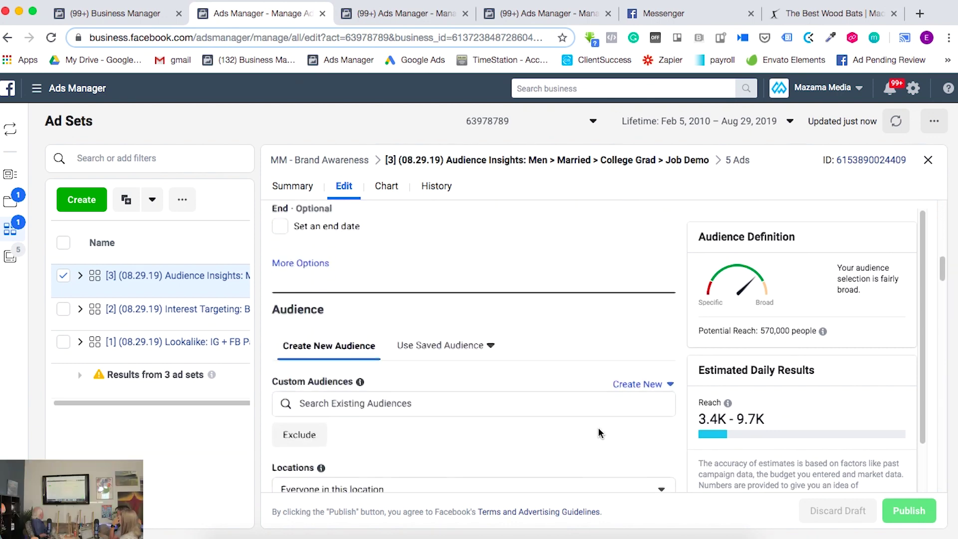
pyautogui.scroll(-3, 598, 428)
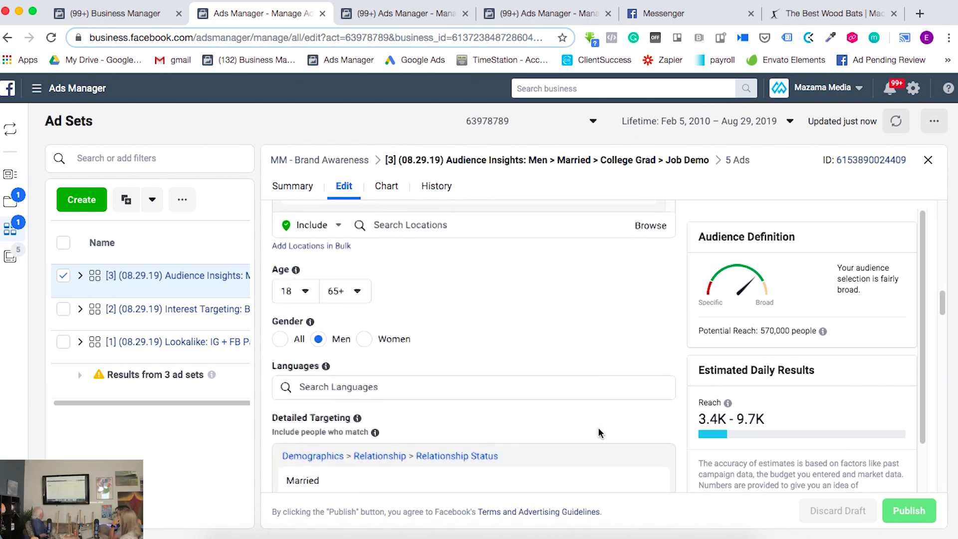
pyautogui.scroll(1, 597, 427)
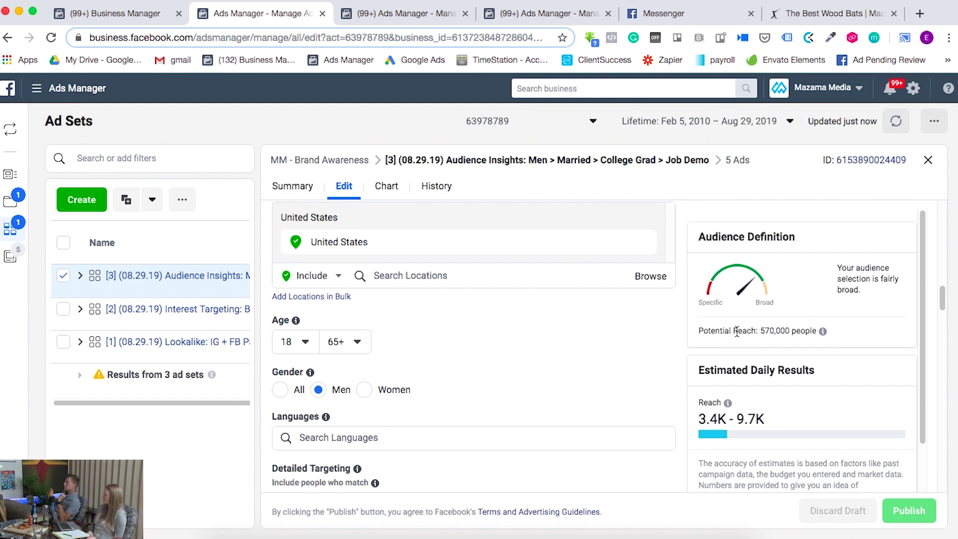
pyautogui.scroll(-5, 582, 405)
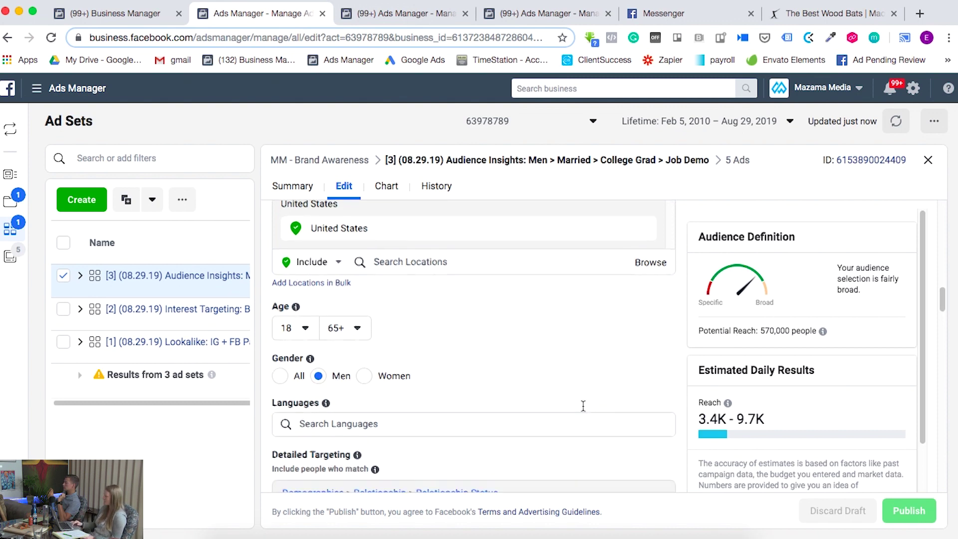
pyautogui.scroll(-1, 582, 411)
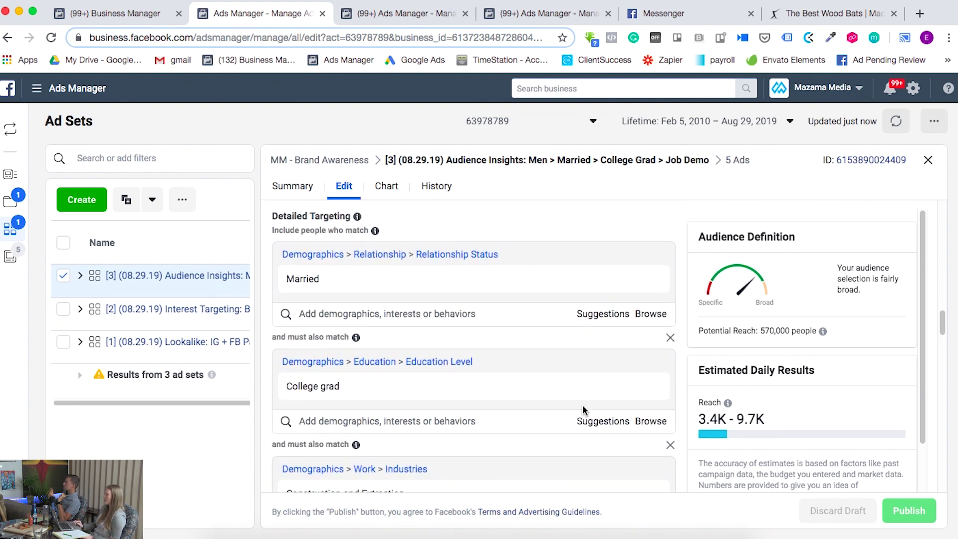
pyautogui.scroll(4, 403, 229)
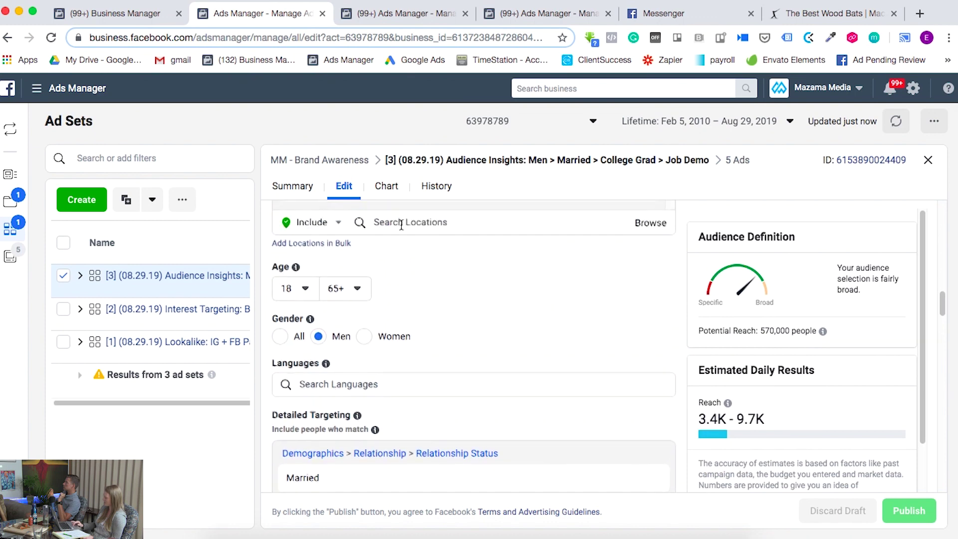
pyautogui.scroll(-4, 403, 229)
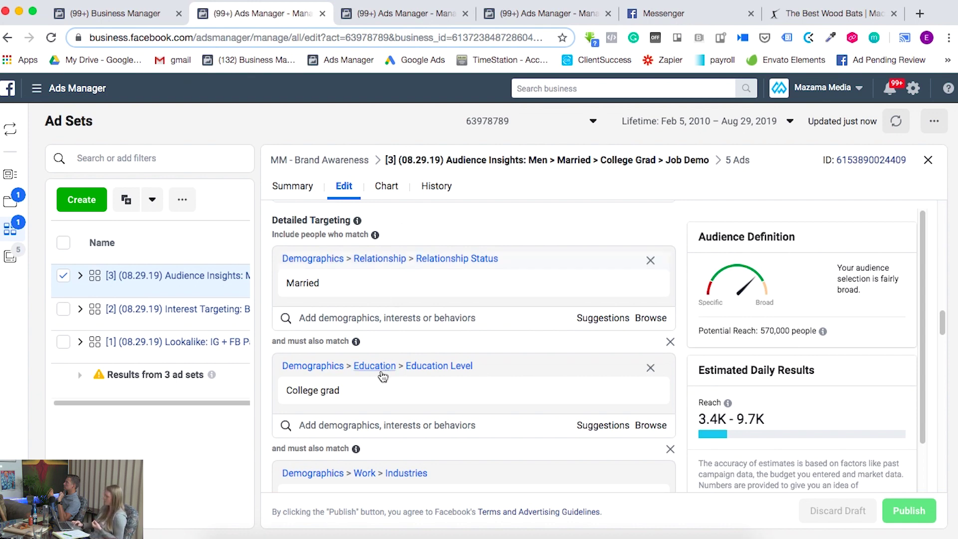
pyautogui.scroll(-2, 380, 387)
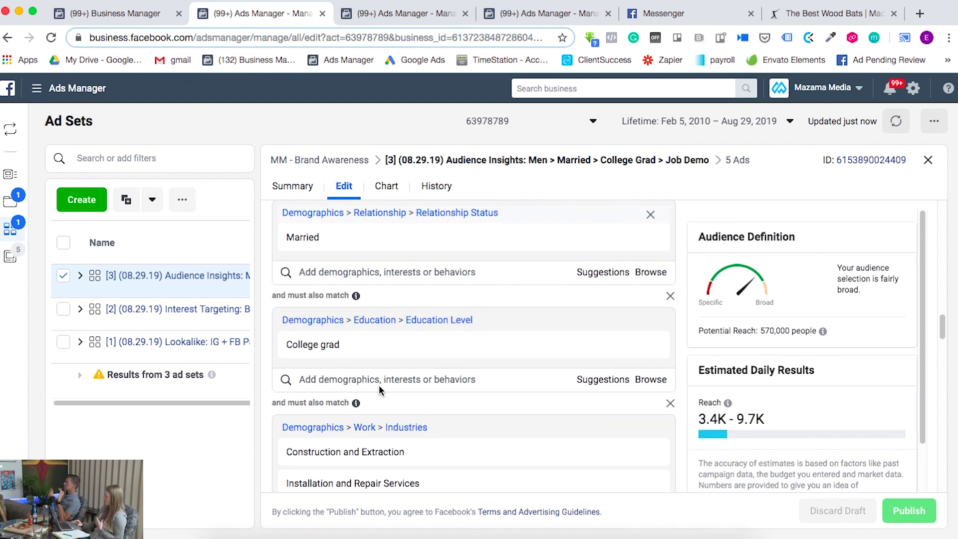
pyautogui.scroll(-5, 379, 385)
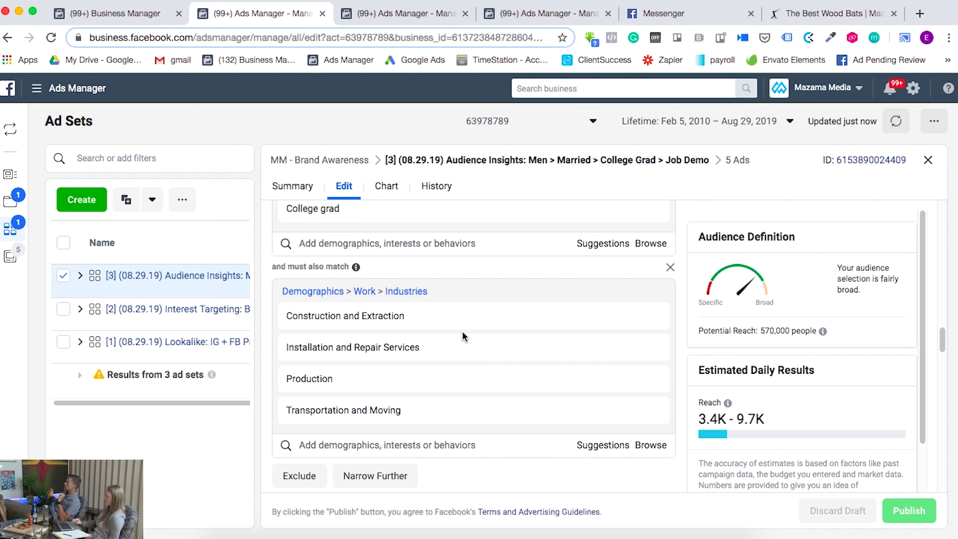
pyautogui.moveTo(395, 346)
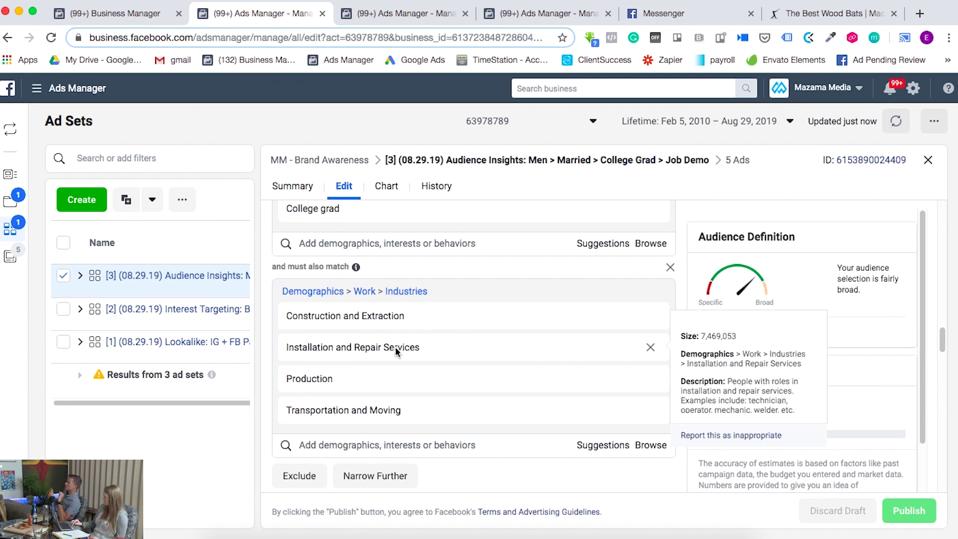
# Open Audience Insights for people in the United States connected to the MacDougall & Sons Bat Company page and dismiss the page suggestions.
pyautogui.click(37, 88)
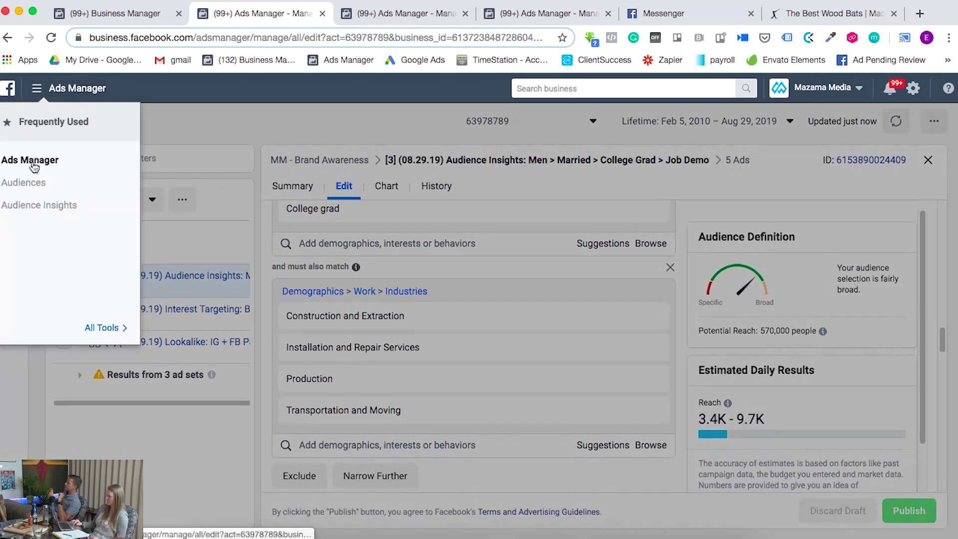
pyautogui.click(32, 209)
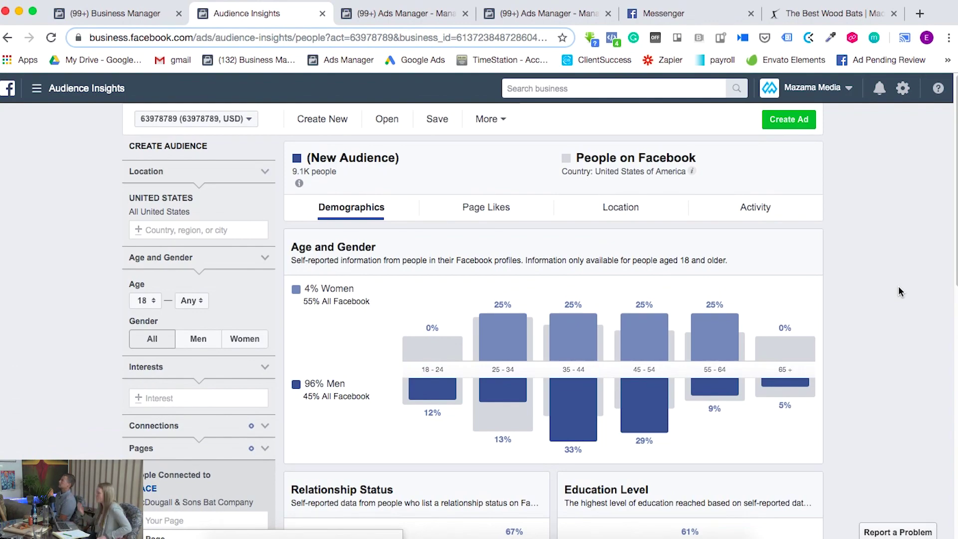
pyautogui.scroll(-2, 900, 263)
pyautogui.scroll(-2, 900, 269)
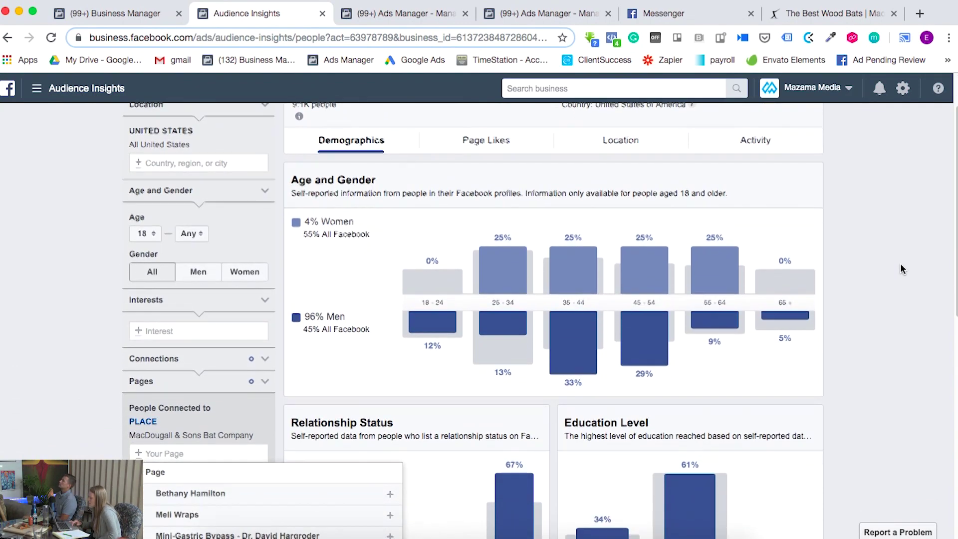
pyautogui.click(95, 389)
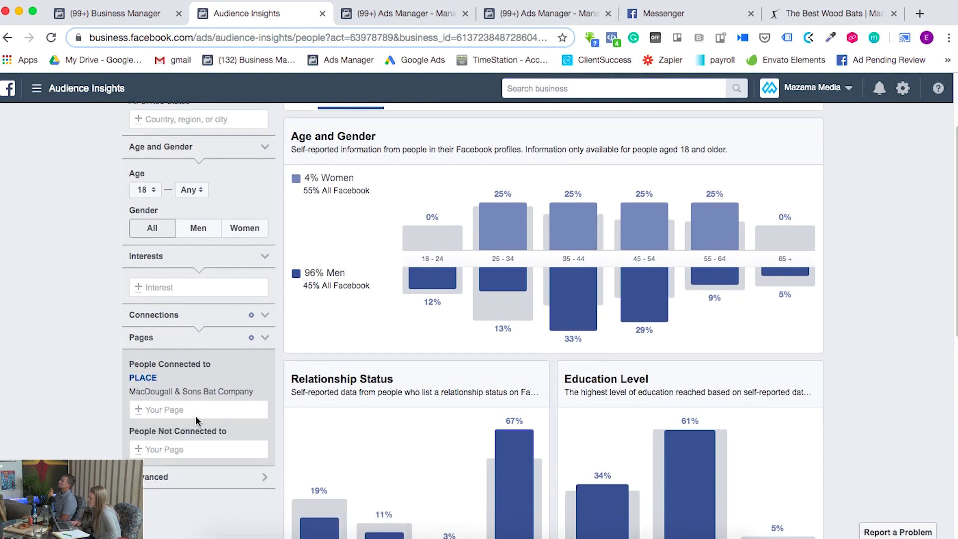
# Examine the audience's demographics, covering age and gender, relationship status, education level and the job title comparison with Facebook users.
pyautogui.scroll(-1, 868, 338)
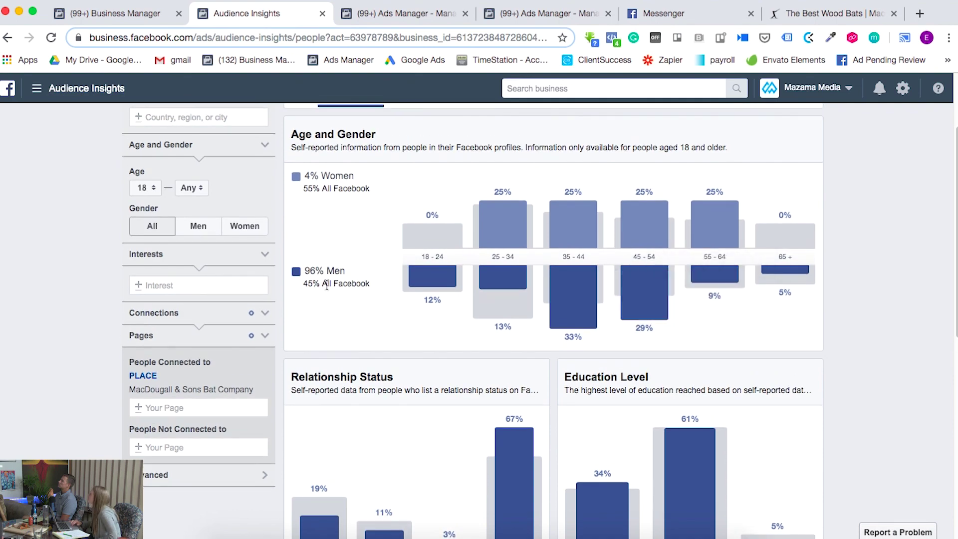
pyautogui.scroll(-3, 831, 401)
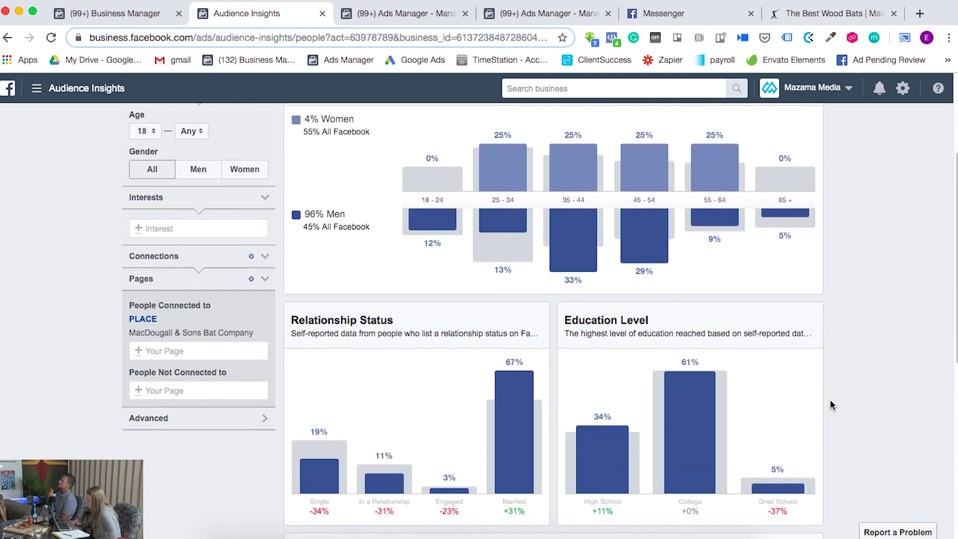
pyautogui.scroll(-1, 830, 401)
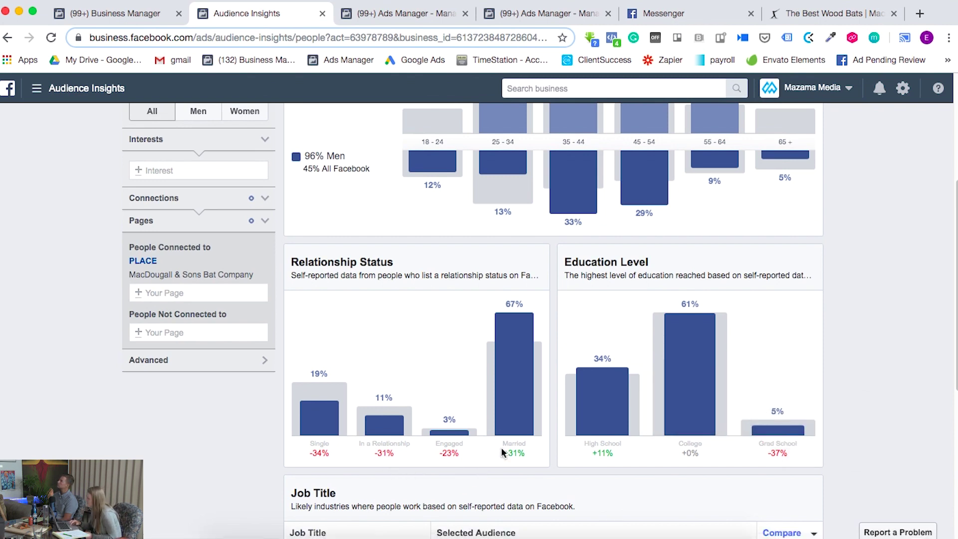
pyautogui.moveTo(517, 455)
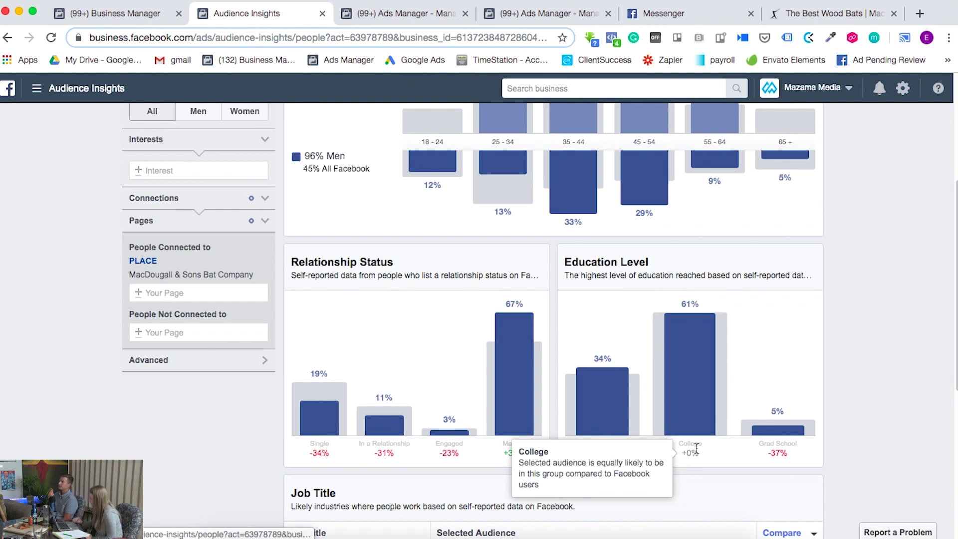
pyautogui.scroll(-1, 955, 449)
pyautogui.scroll(-6, 885, 414)
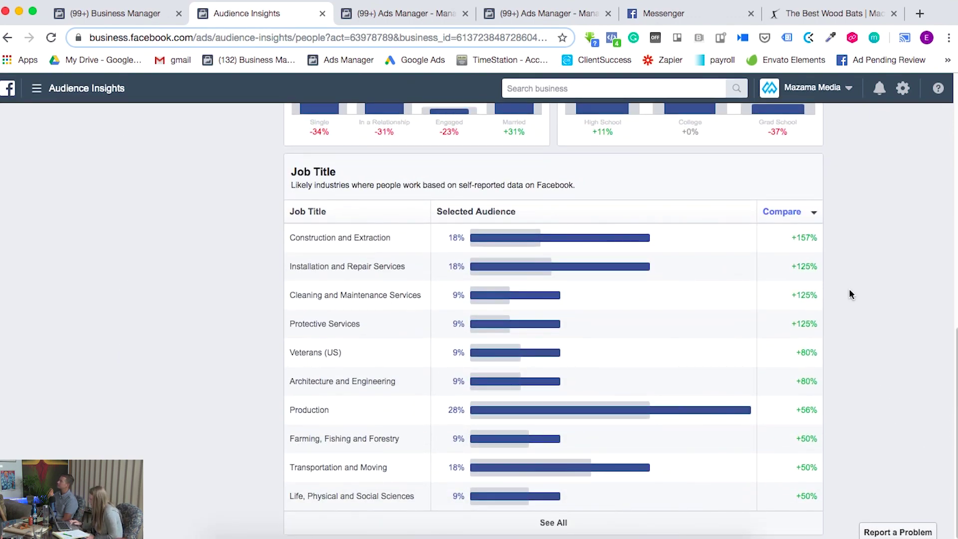
pyautogui.moveTo(808, 239)
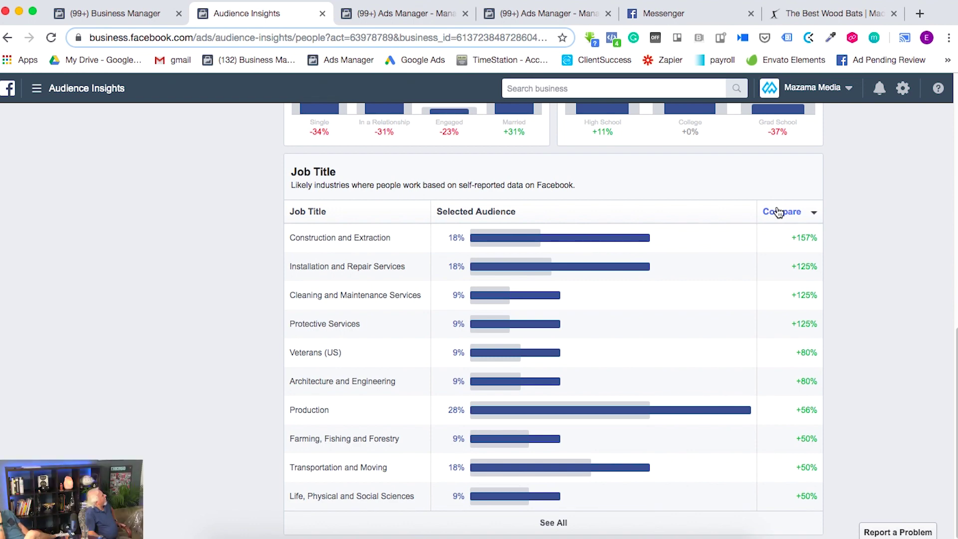
pyautogui.scroll(12, 899, 265)
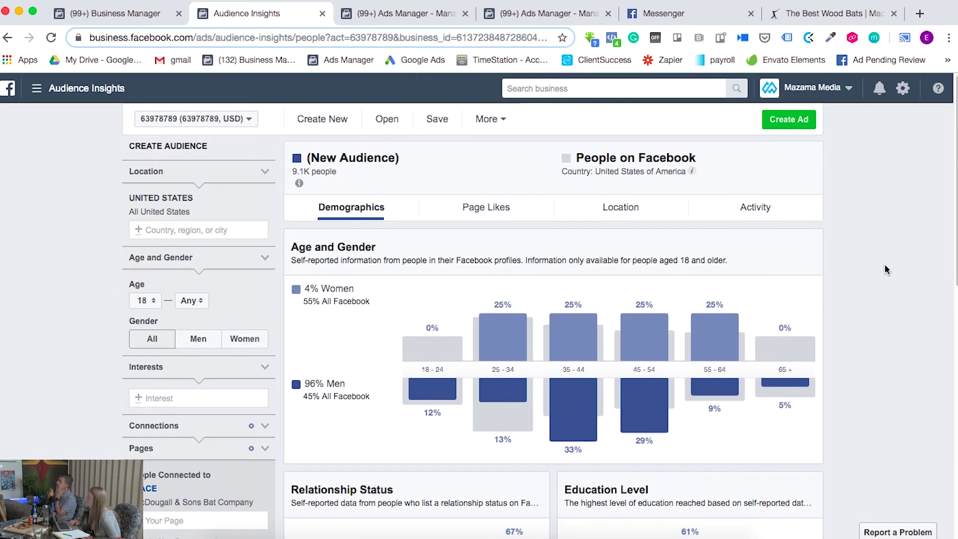
# Examine the audience's top page-like categories and page affinity, and compare its top cities in the location data.
pyautogui.click(495, 209)
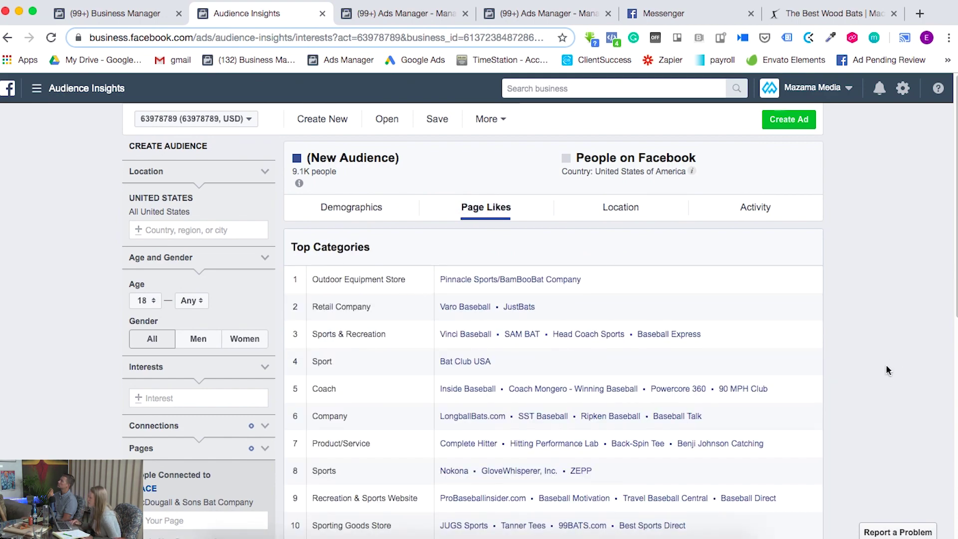
pyautogui.scroll(-3, 869, 364)
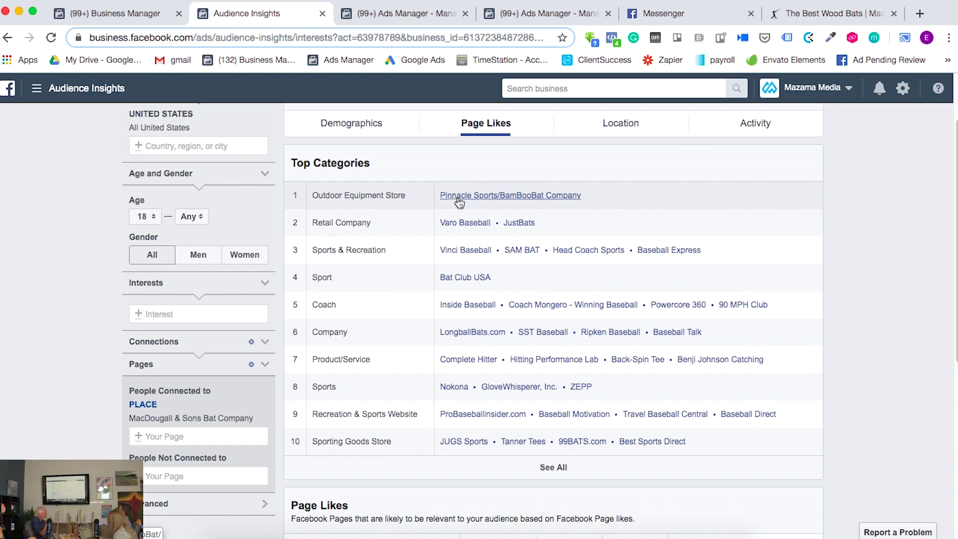
pyautogui.scroll(-7, 823, 357)
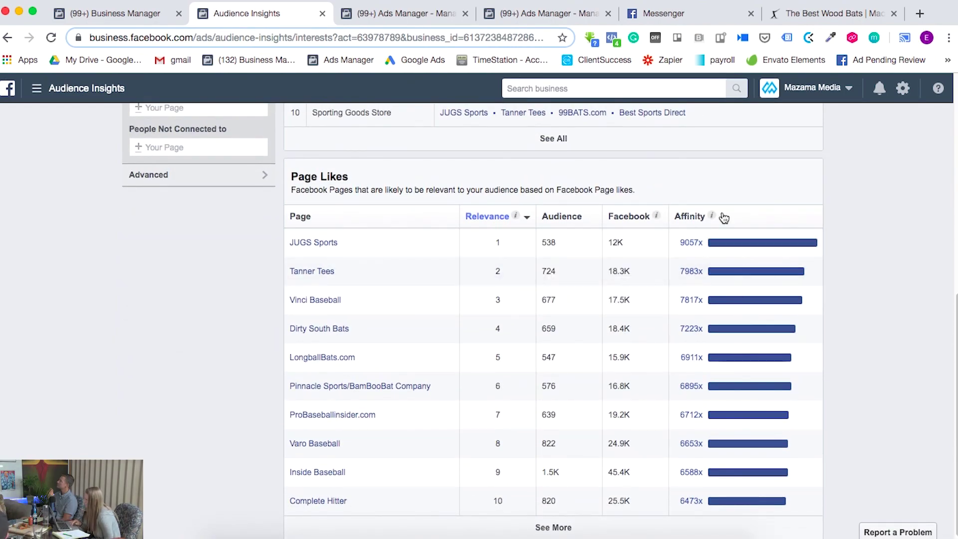
pyautogui.scroll(4, 723, 217)
pyautogui.scroll(5, 724, 217)
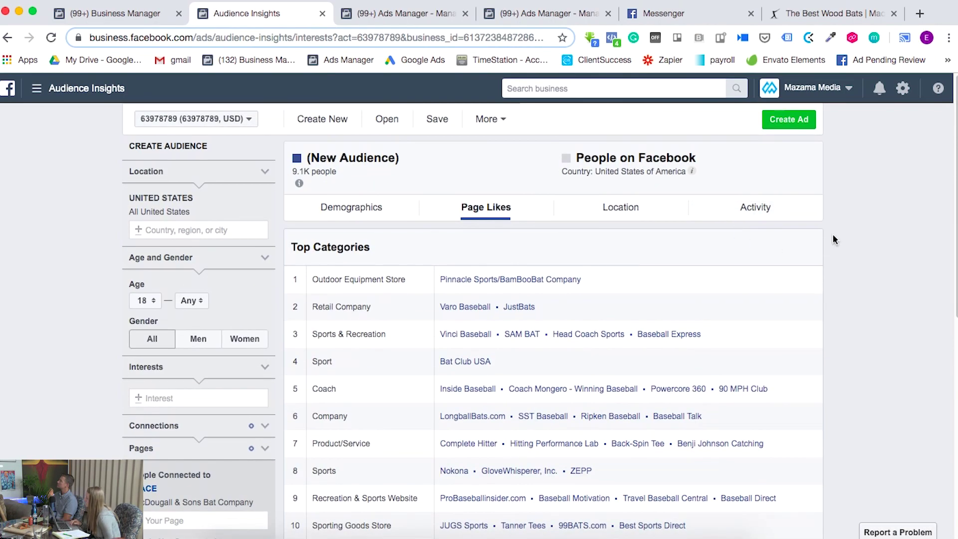
pyautogui.click(627, 209)
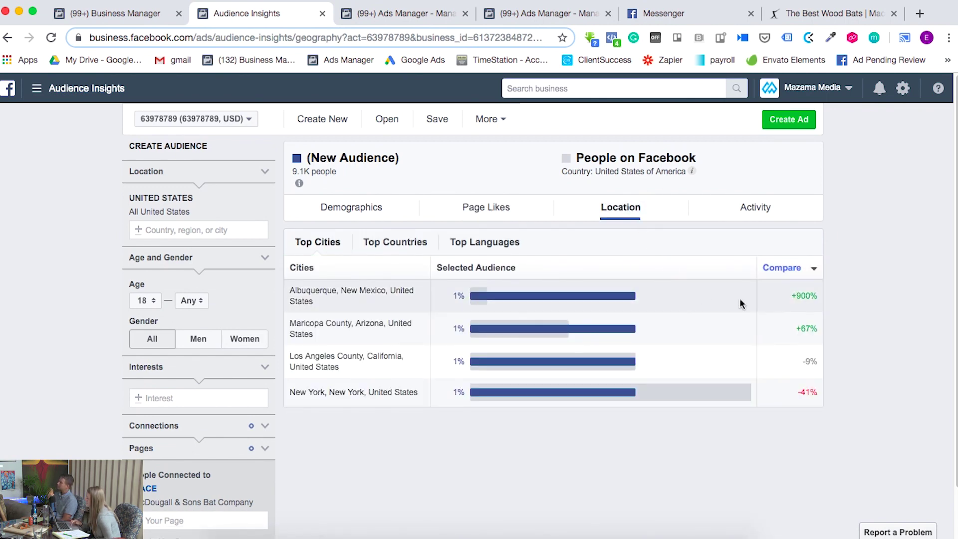
pyautogui.moveTo(808, 299)
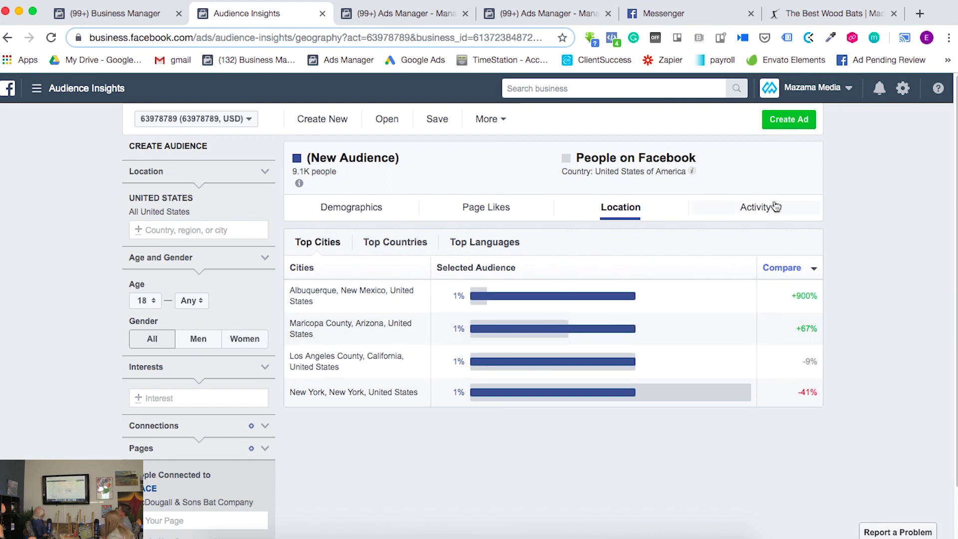
# Examine the audience's activity data, including the frequency of activities and the devices used to access Facebook.
pyautogui.click(759, 207)
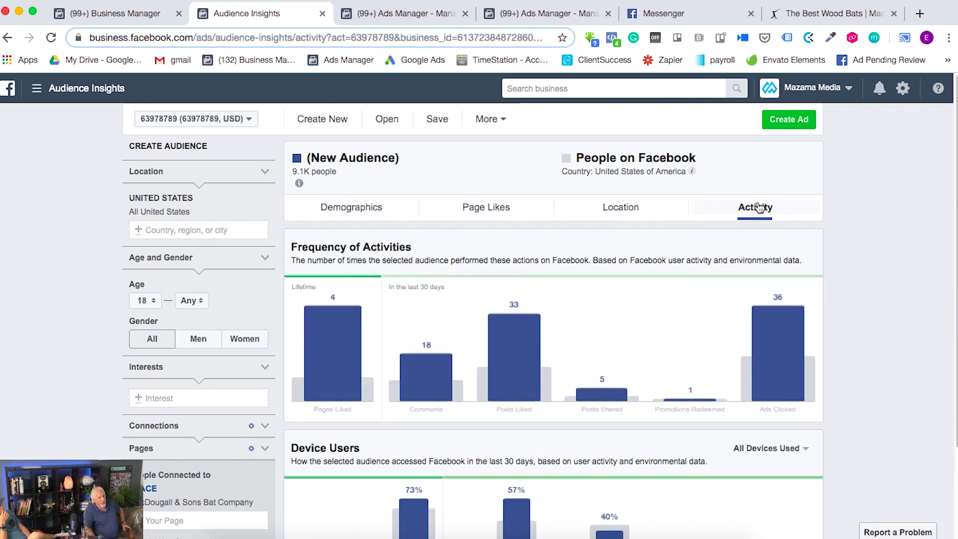
pyautogui.scroll(-1, 893, 373)
pyautogui.scroll(-2, 893, 374)
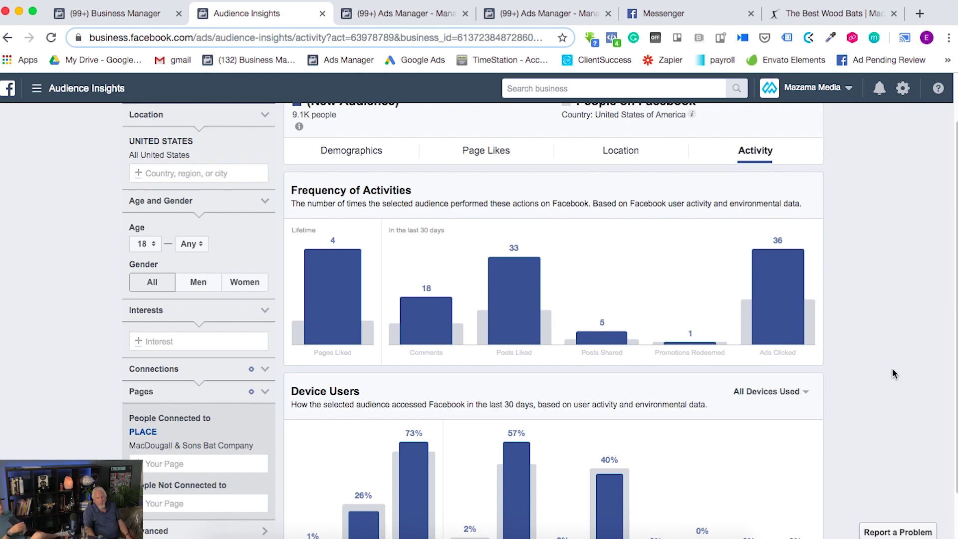
pyautogui.scroll(-2, 893, 373)
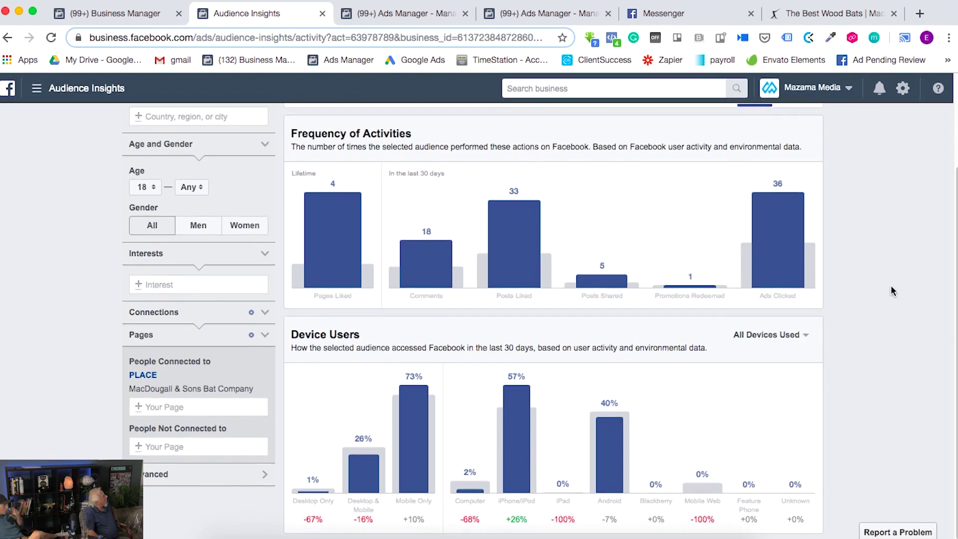
pyautogui.scroll(4, 892, 291)
pyautogui.scroll(-4, 893, 290)
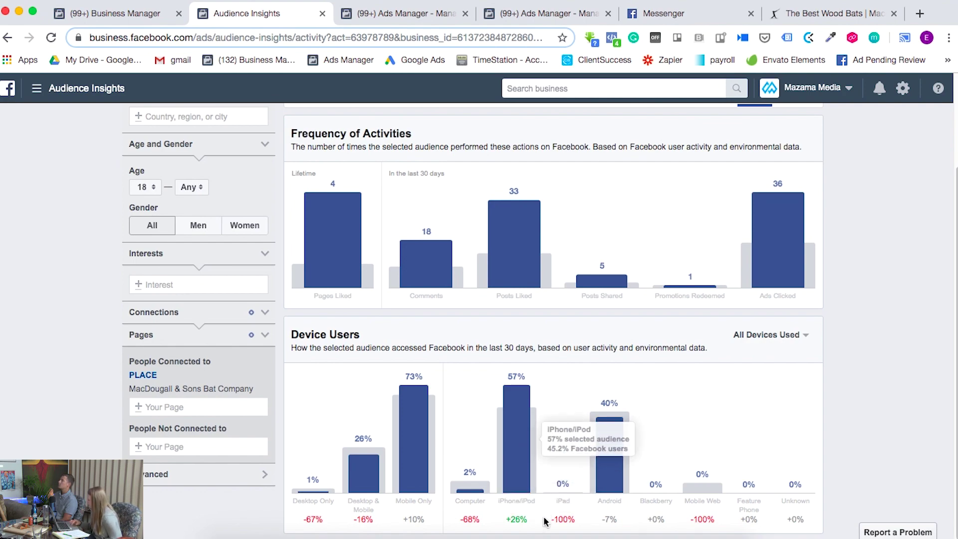
pyautogui.scroll(-1, 518, 524)
pyautogui.scroll(1, 920, 327)
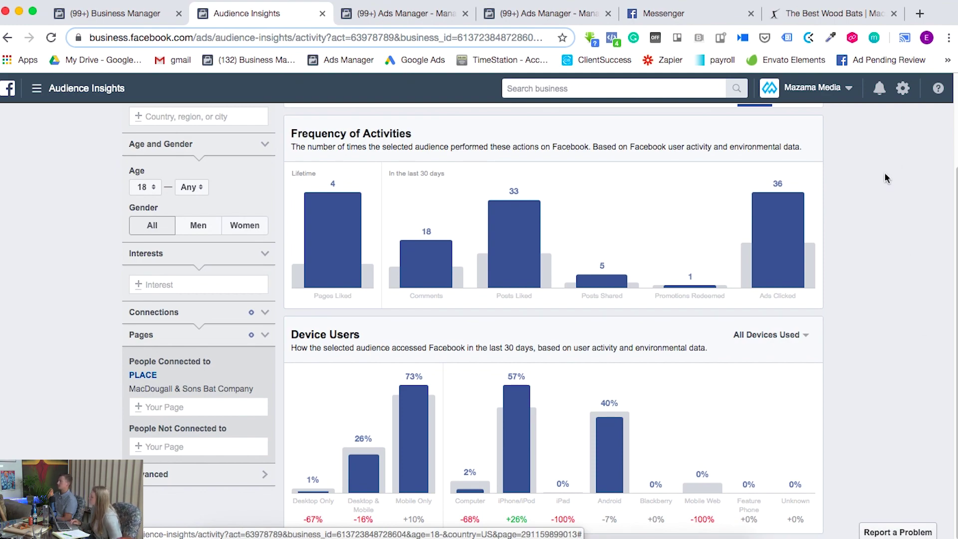
pyautogui.scroll(4, 884, 172)
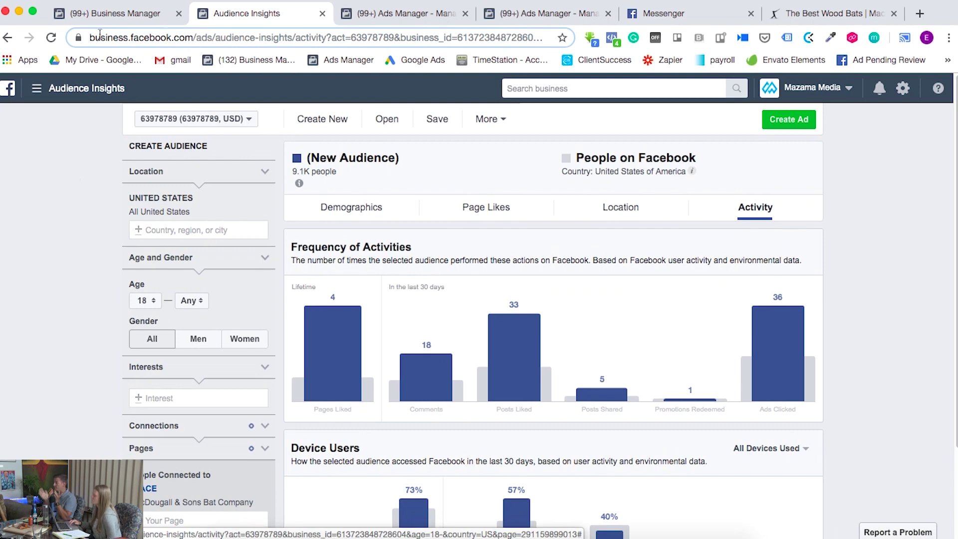